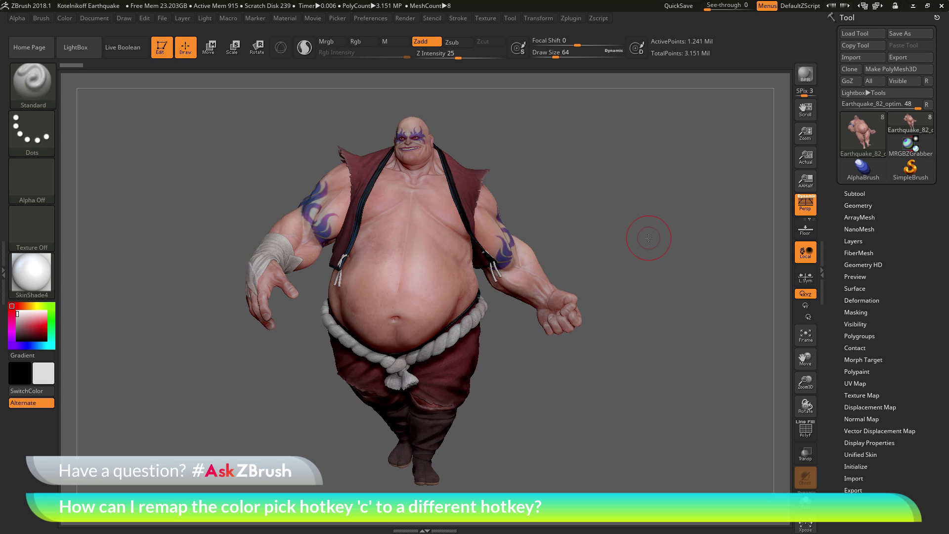
# Turn the Earthquake model to the side and back to bring the chest into view
pyautogui.moveTo(653, 253); pyautogui.dragTo(657, 334)
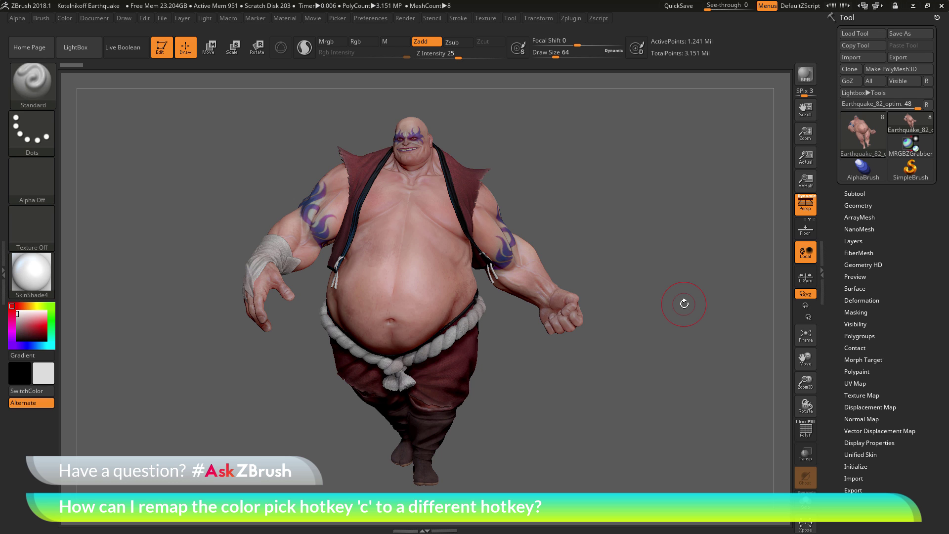
pyautogui.moveTo(700, 254); pyautogui.dragTo(699, 261)
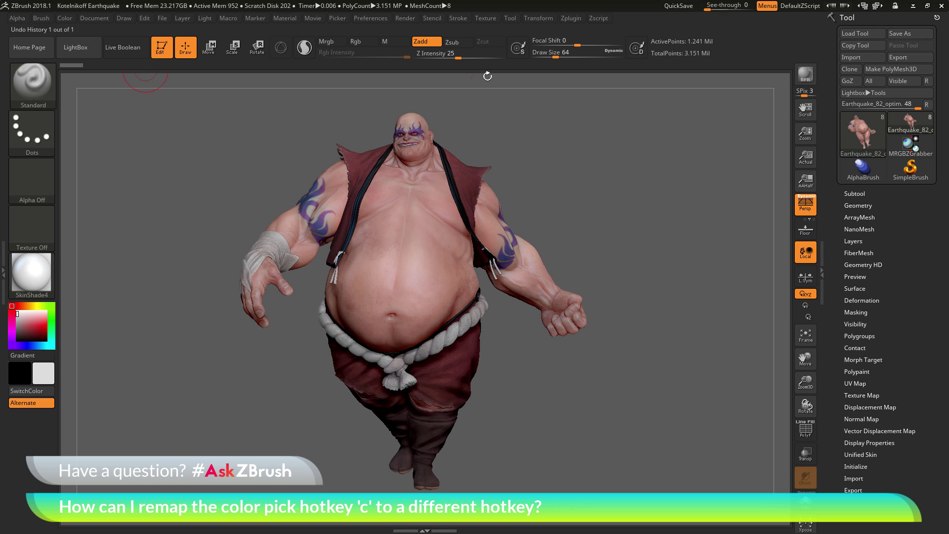
# Pick the chest skin, interface orange and grey, then the belly skin as the main colour
pyautogui.press('c')
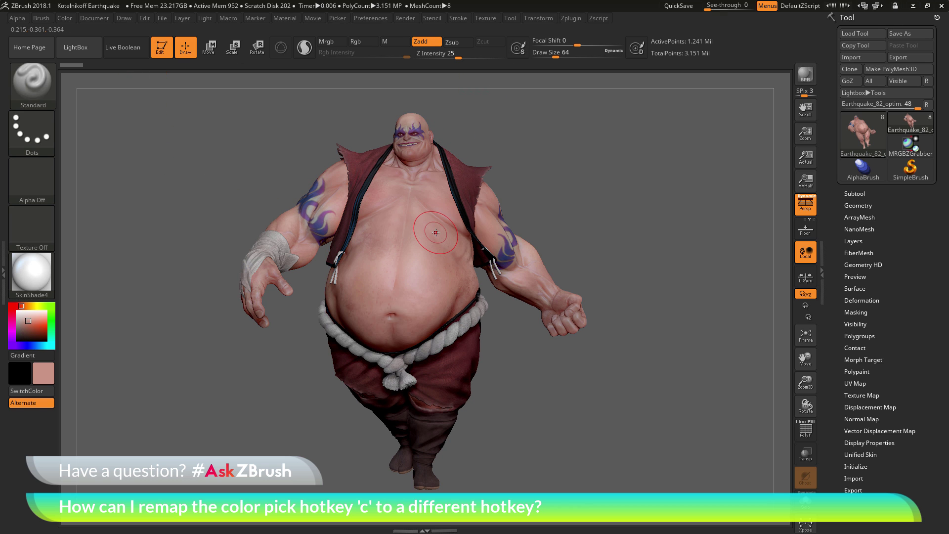
pyautogui.press('c')
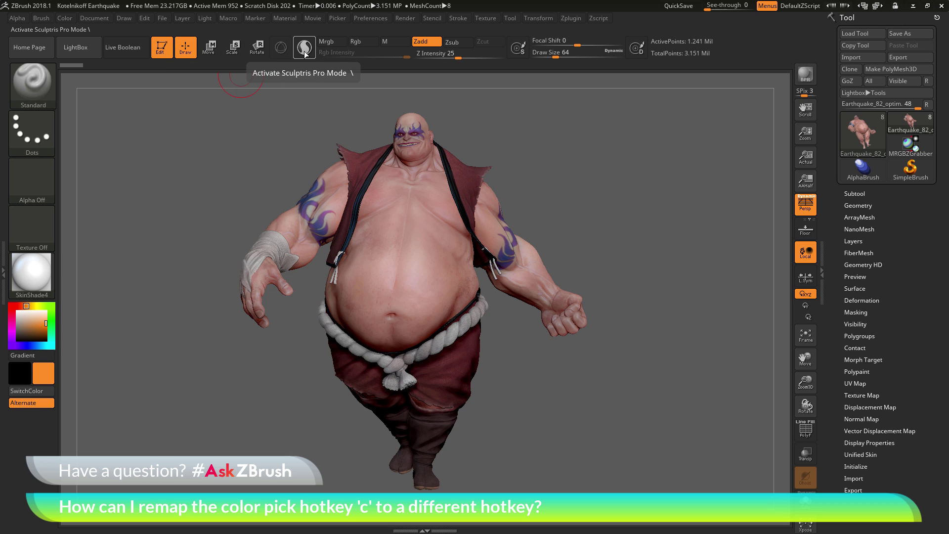
pyautogui.press('c')
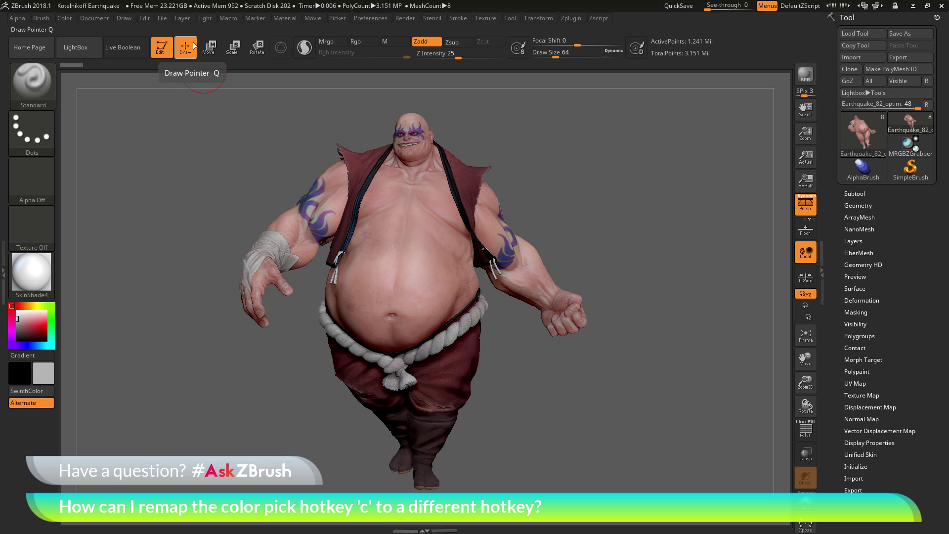
pyautogui.press('c')
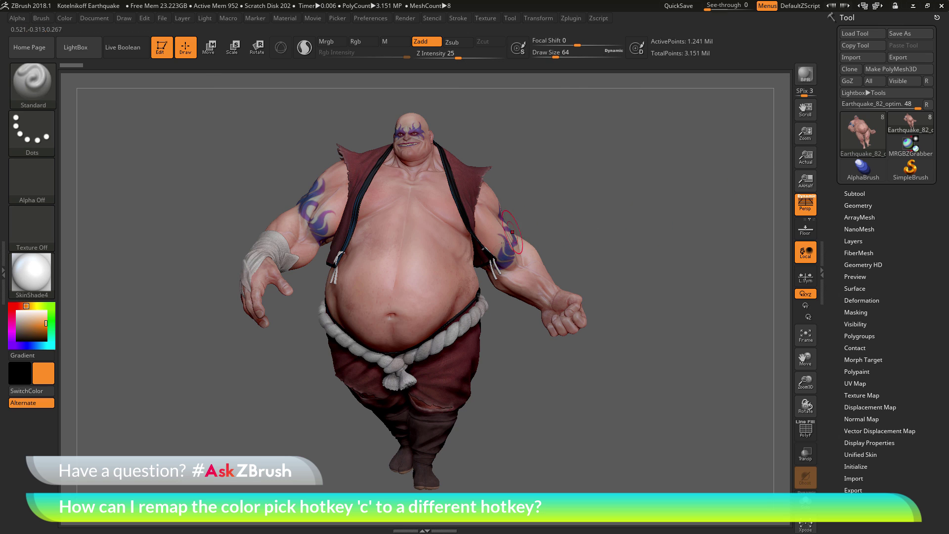
pyautogui.press('c')
pyautogui.press('c')
pyautogui.press('c')
pyautogui.press('c')
pyautogui.press('c')
pyautogui.press('c')
pyautogui.press('c')
pyautogui.press('c')
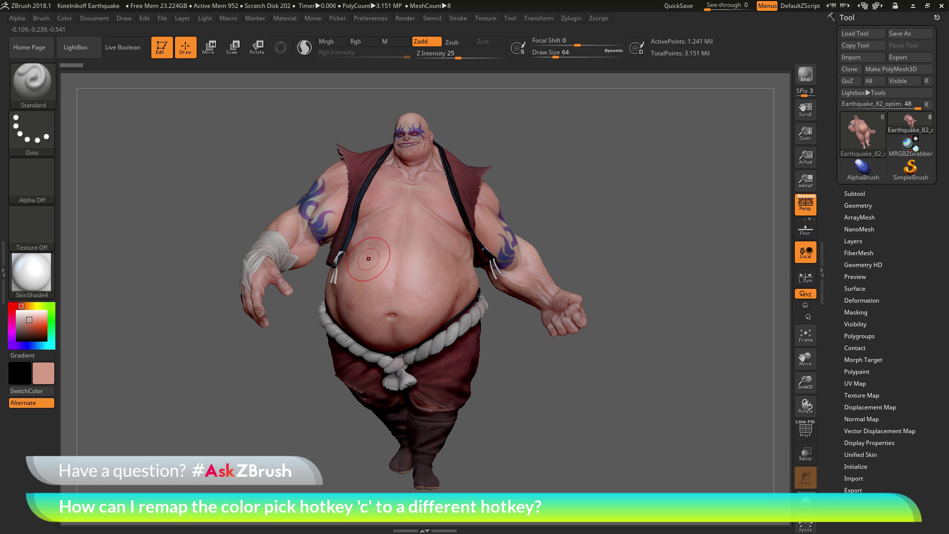
# Assign J as the Main Color swatch's colour-pick hotkey
pyautogui.moveTo(46, 375)
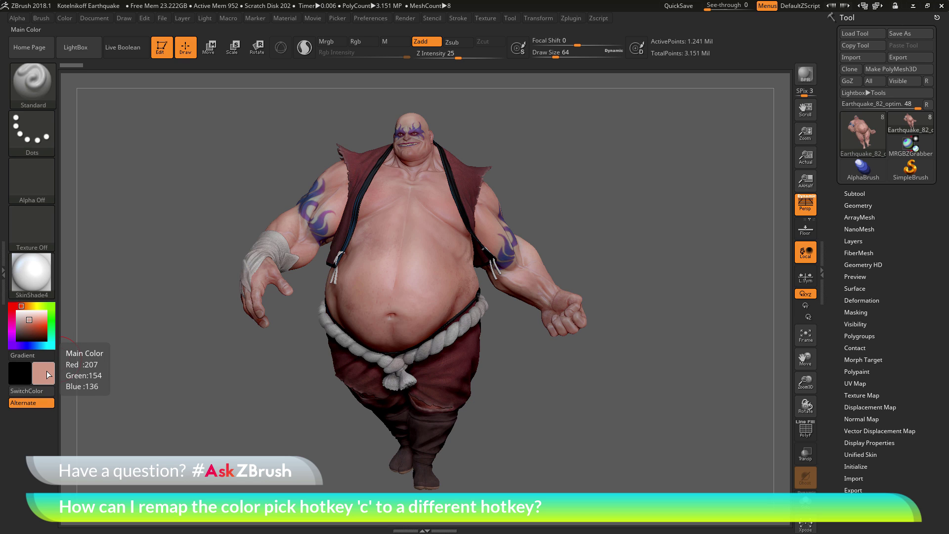
pyautogui.press('ctrl')
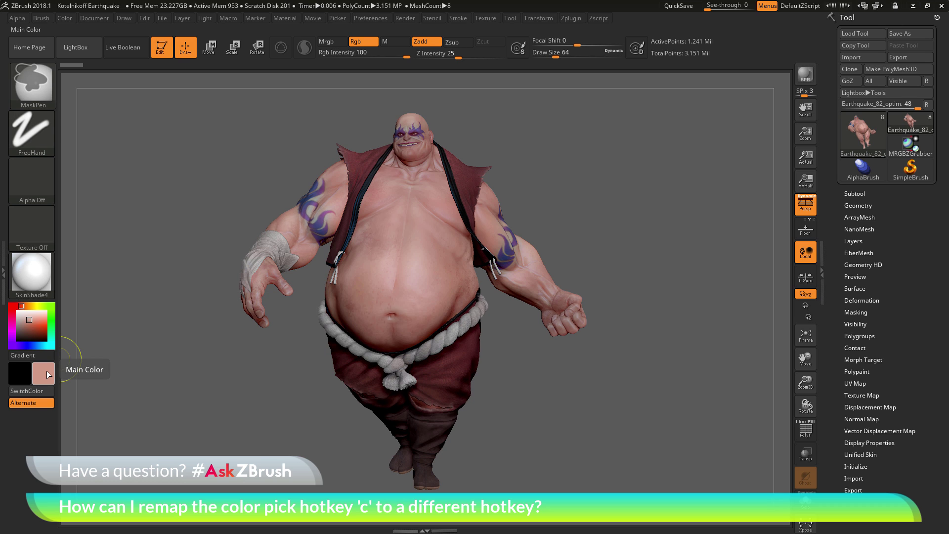
pyautogui.keyDown('ctrl'); pyautogui.keyDown('alt'); pyautogui.click(47, 370); pyautogui.keyUp('alt'); pyautogui.keyUp('ctrl')
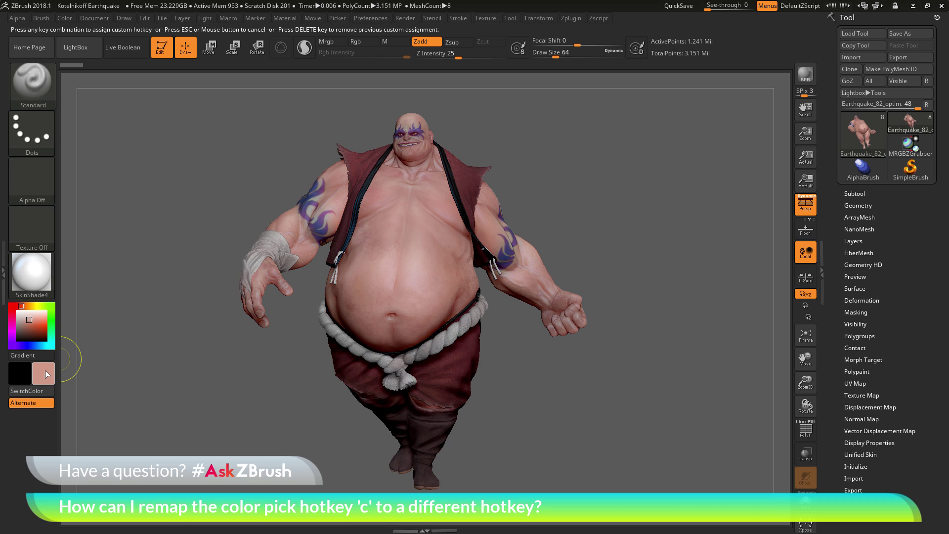
pyautogui.press('j')
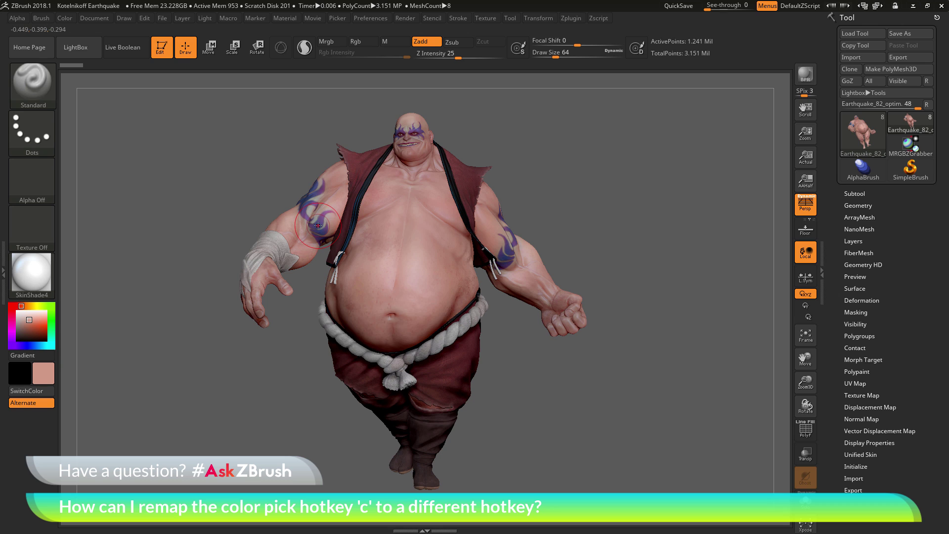
# Test J on the tattoo and skin, ending with blue (R42, G83, B134) as main colour
pyautogui.press('c')
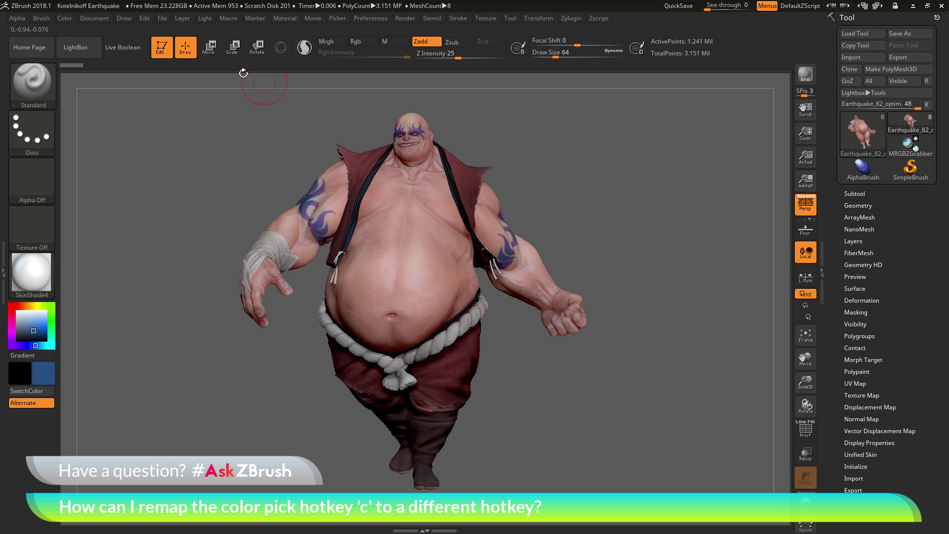
pyautogui.press('c')
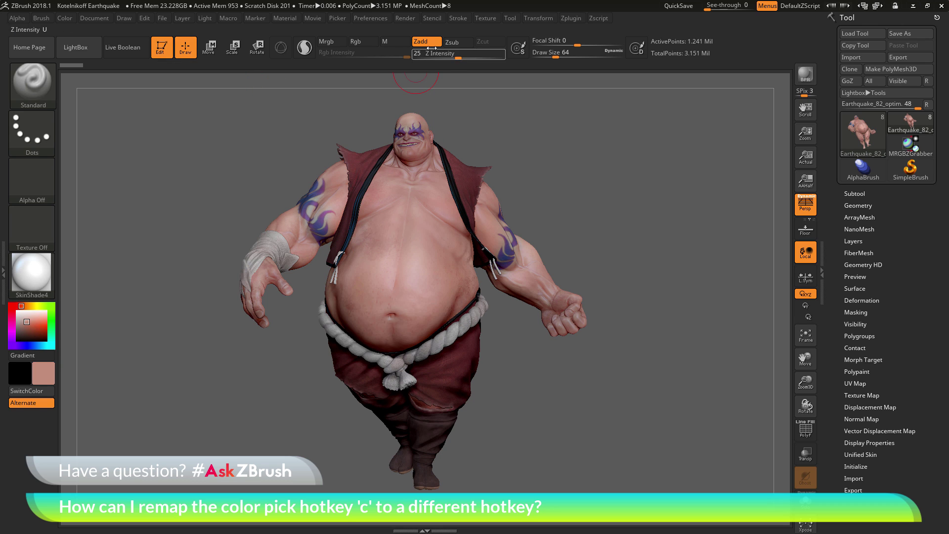
pyautogui.press('c')
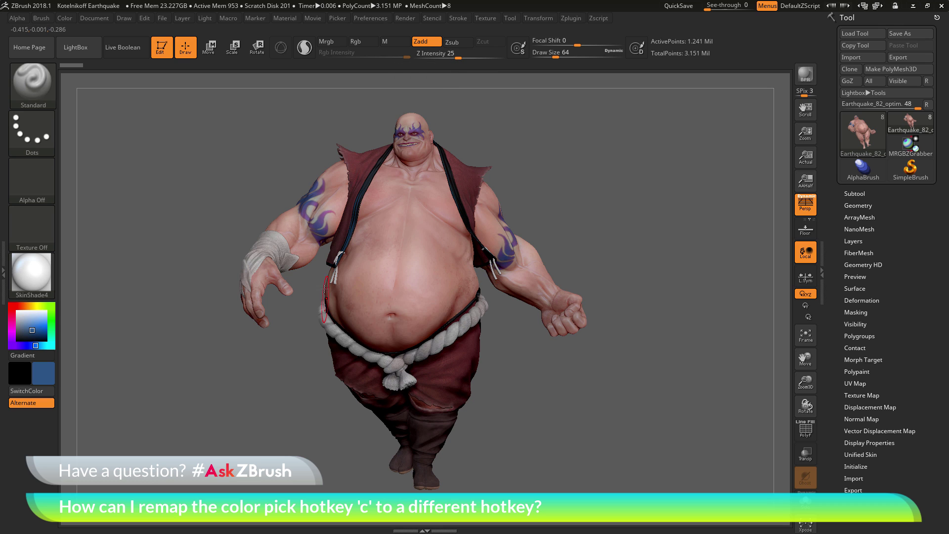
pyautogui.moveTo(43, 368)
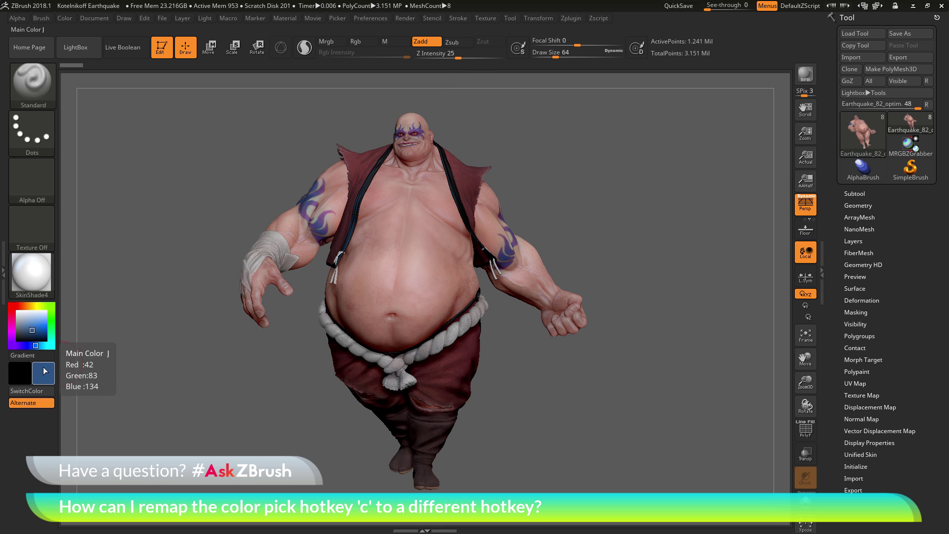
pyautogui.moveTo(15, 372)
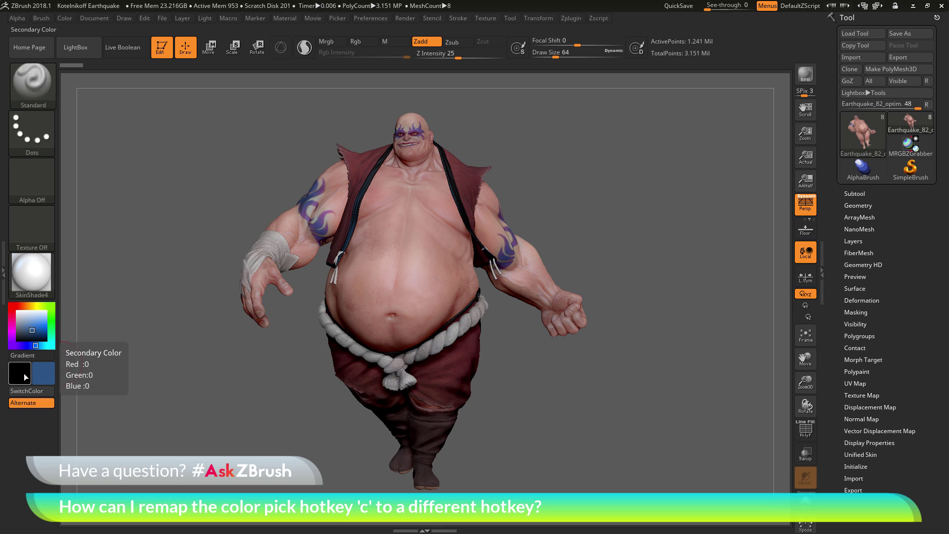
# Assign K as the Secondary Color swatch's colour-pick hotkey
pyautogui.press('ctrl')
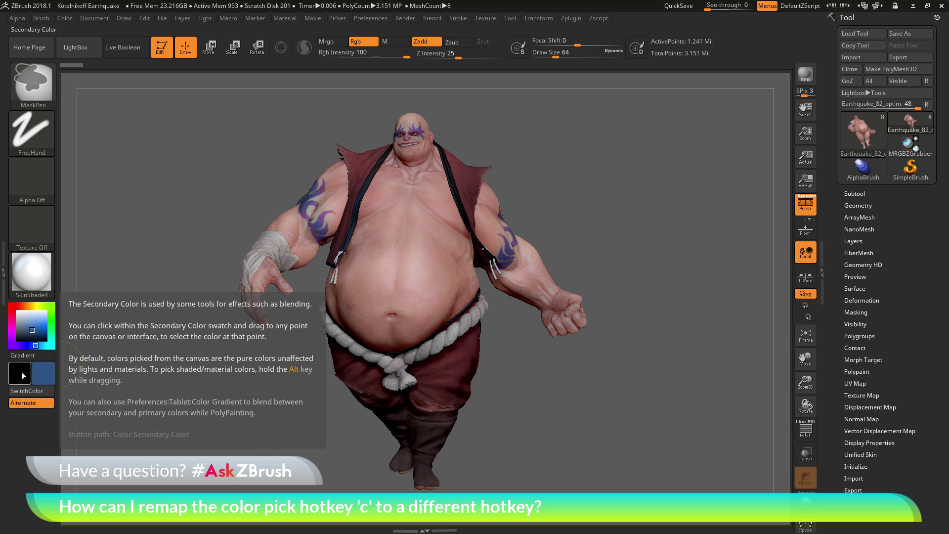
pyautogui.keyDown('ctrl'); pyautogui.keyDown('alt'); pyautogui.click(22, 374); pyautogui.keyUp('alt'); pyautogui.keyUp('ctrl')
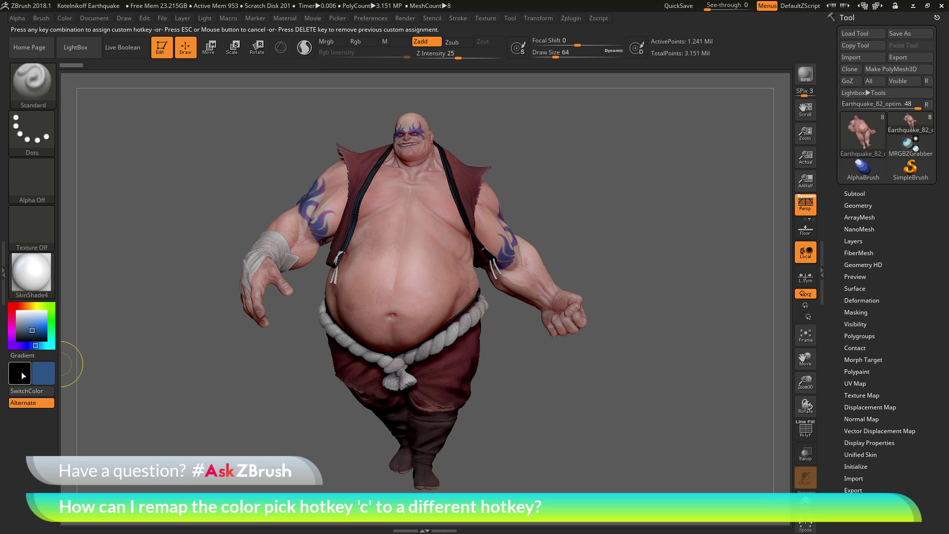
pyautogui.press('k')
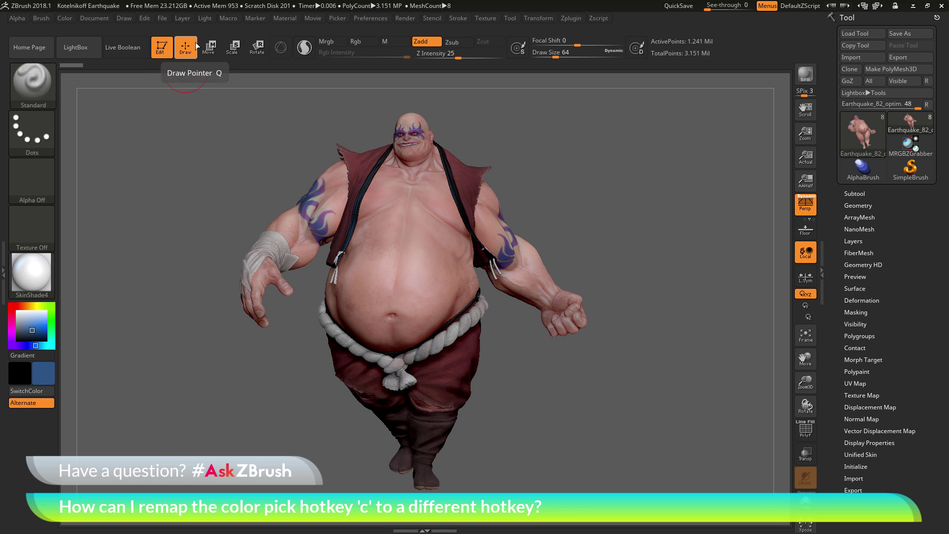
# Test J and K on interface orange and greys, then sample the model's skin tone
pyautogui.press('c')
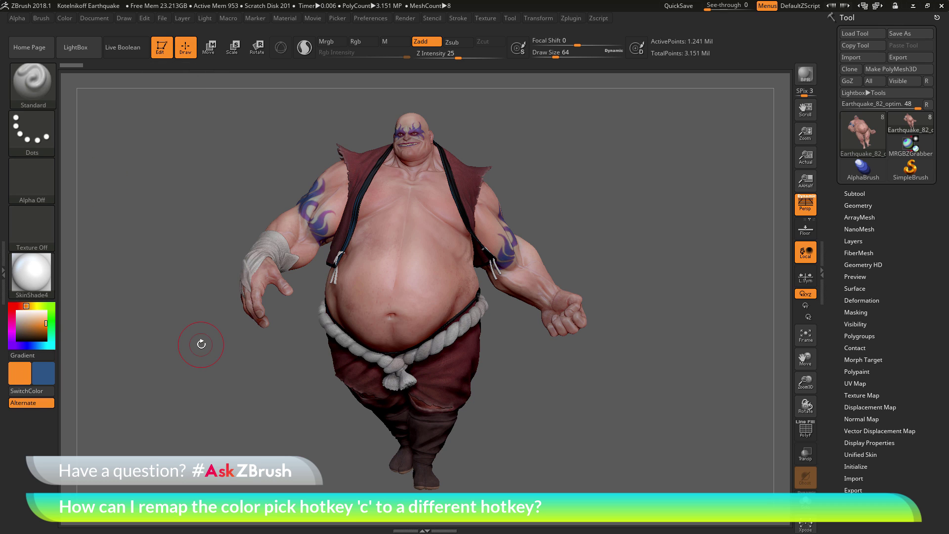
pyautogui.press('k')
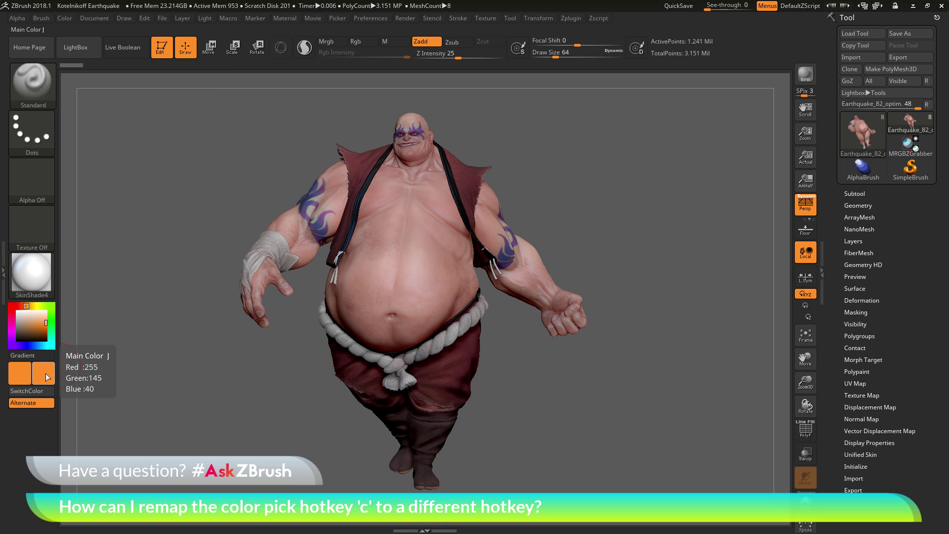
pyautogui.press('c')
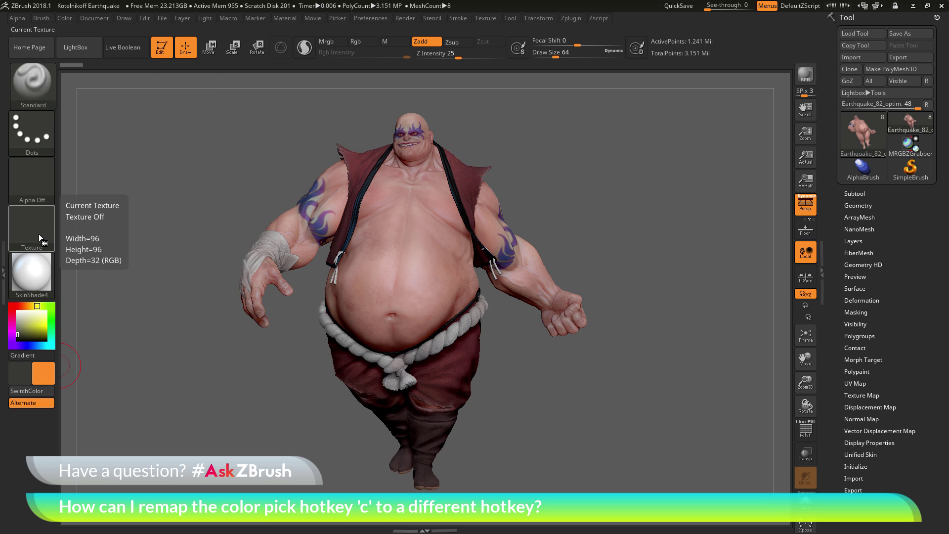
pyautogui.press('c')
pyautogui.press('c')
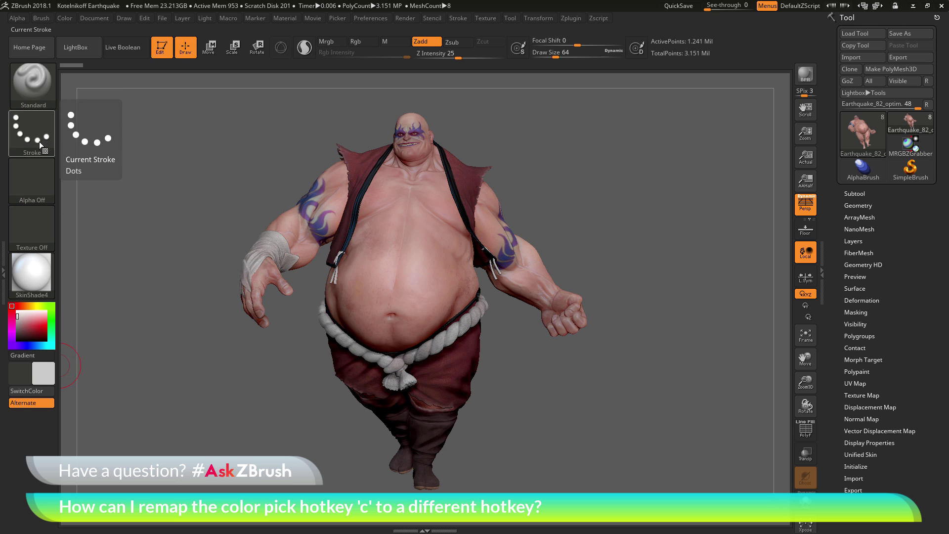
pyautogui.press('c')
pyautogui.press('c')
pyautogui.press('c')
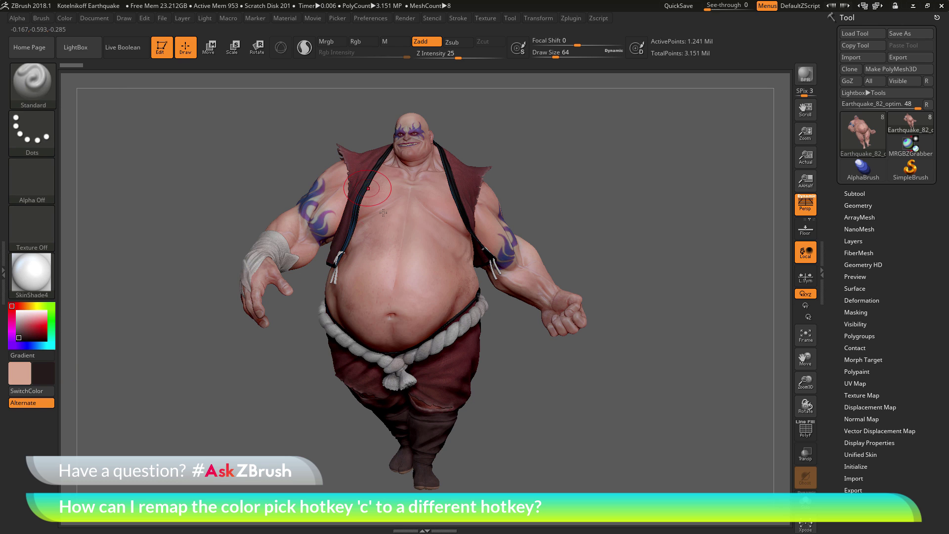
pyautogui.press('v')
pyautogui.press('c')
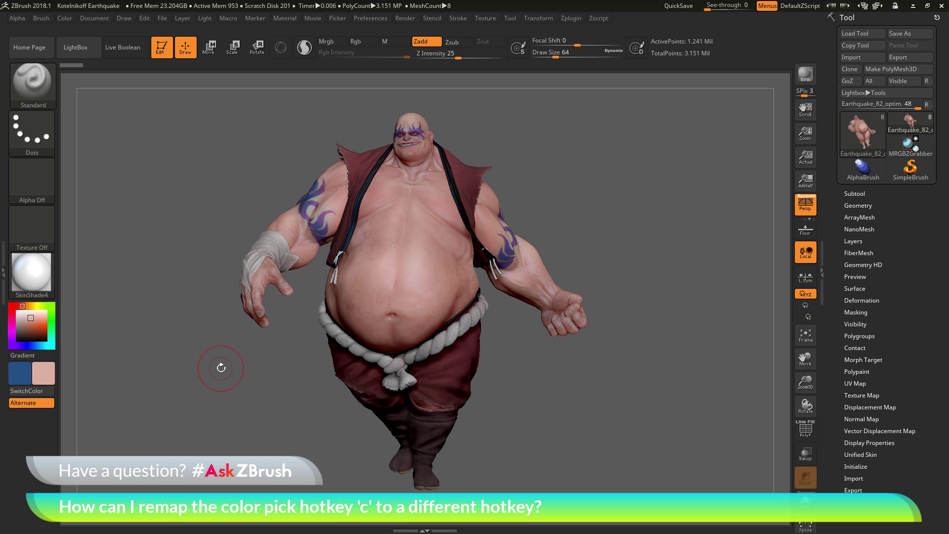
# Bring up the Preferences Hotkeys options to store the custom colour-pick hotkeys
pyautogui.click(376, 20)
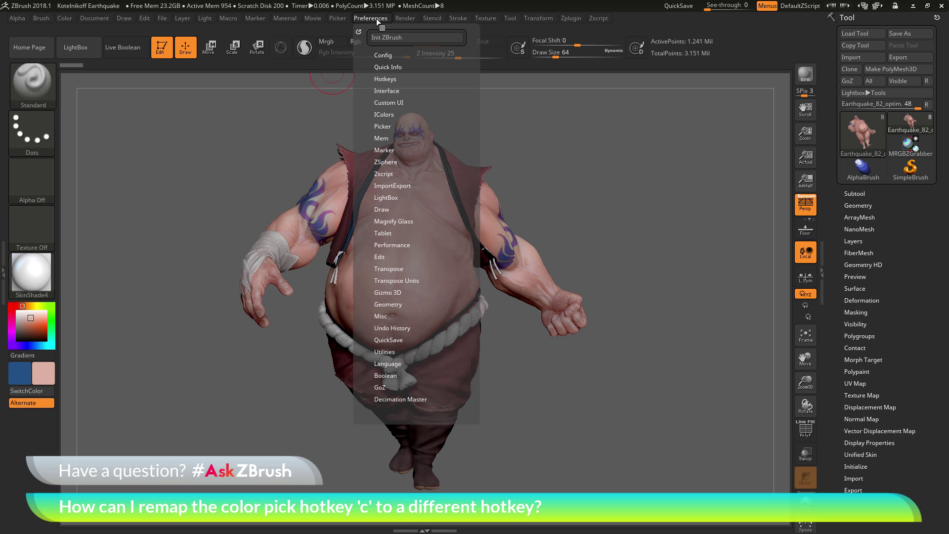
pyautogui.click(394, 79)
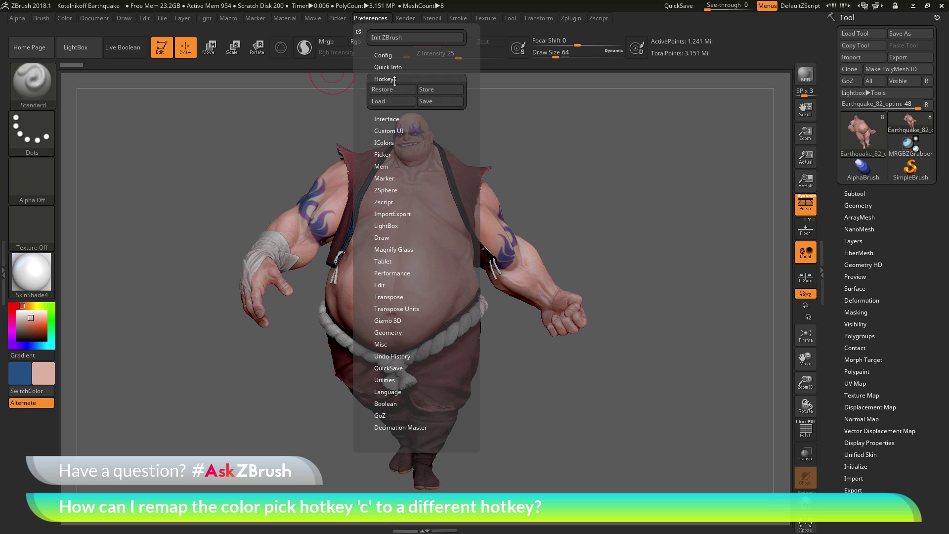